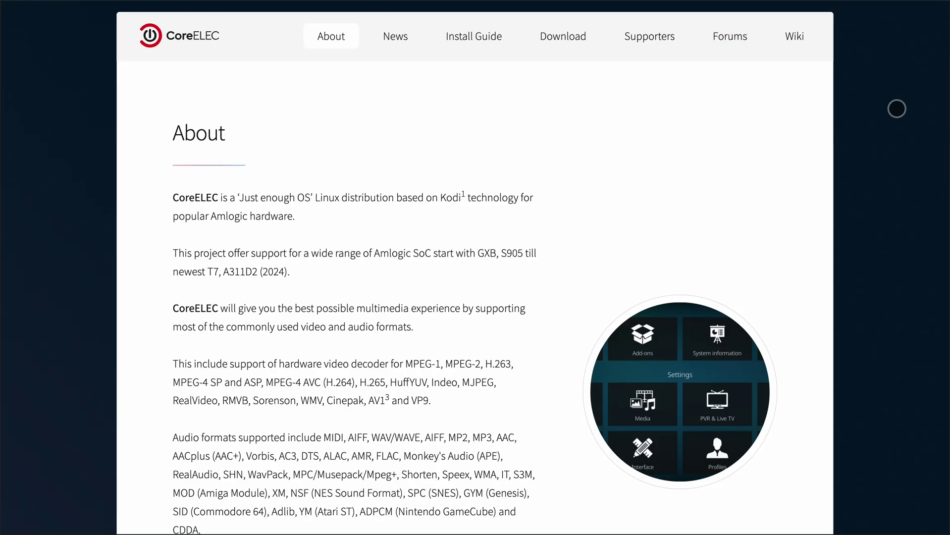
scroll(897, 108, "down", 5)
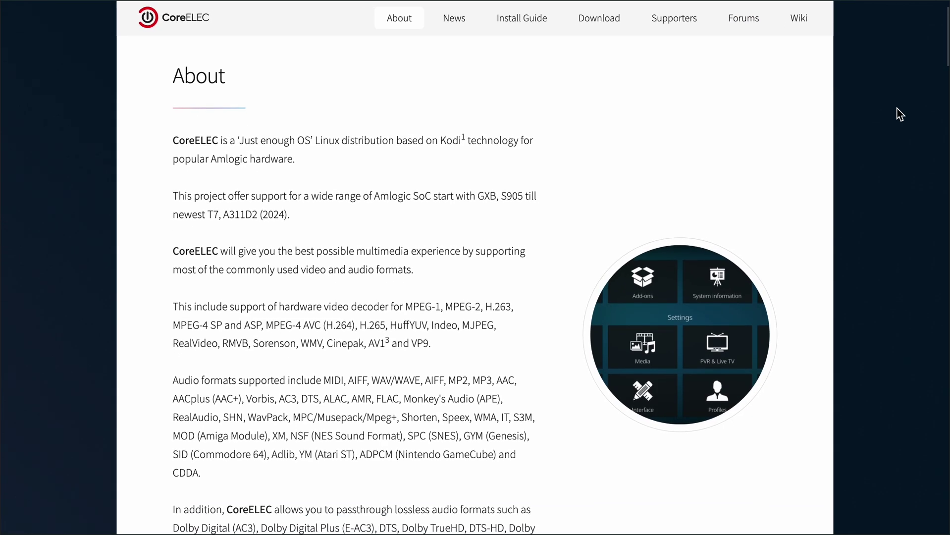
scroll(899, 111, "down", 2)
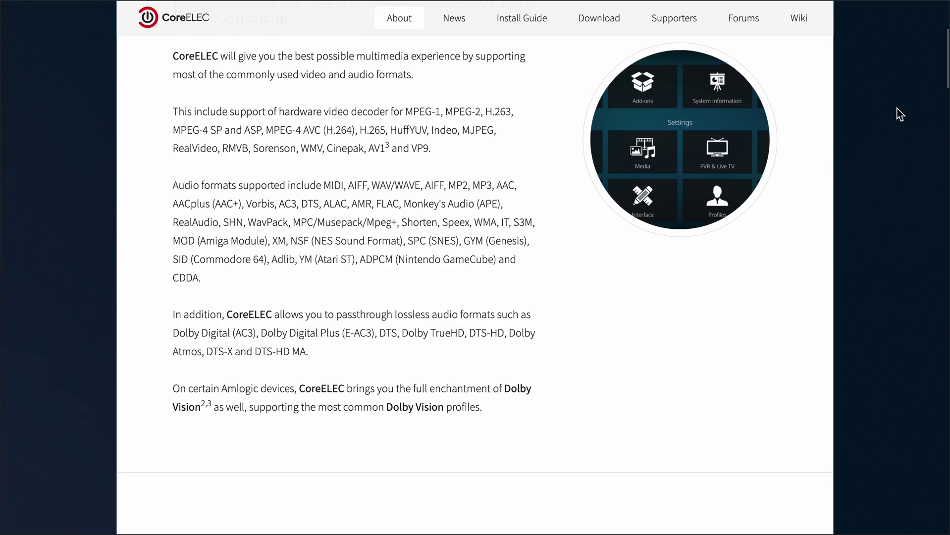
scroll(896, 109, "down", 2)
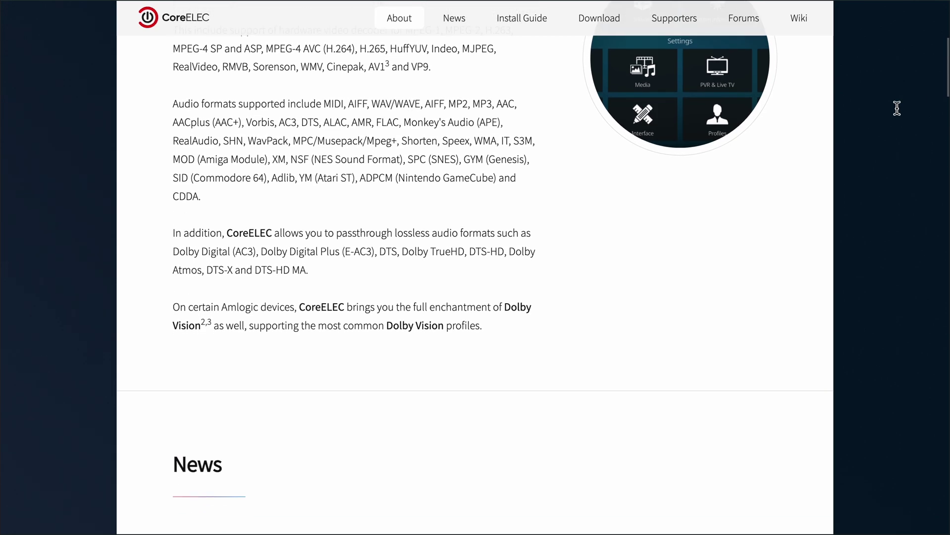
scroll(898, 111, "down", 6)
scroll(896, 108, "down", 2)
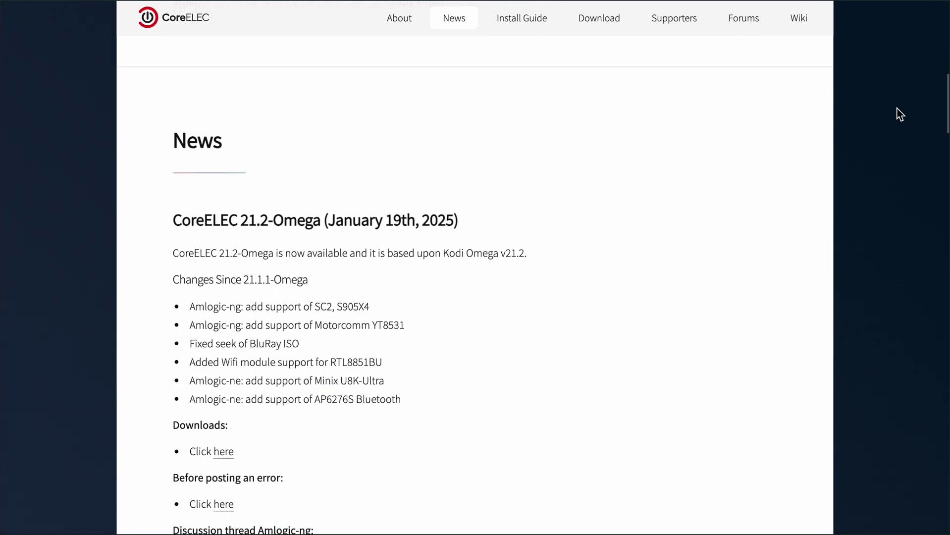
scroll(897, 109, "down", 2)
scroll(900, 113, "down", 3)
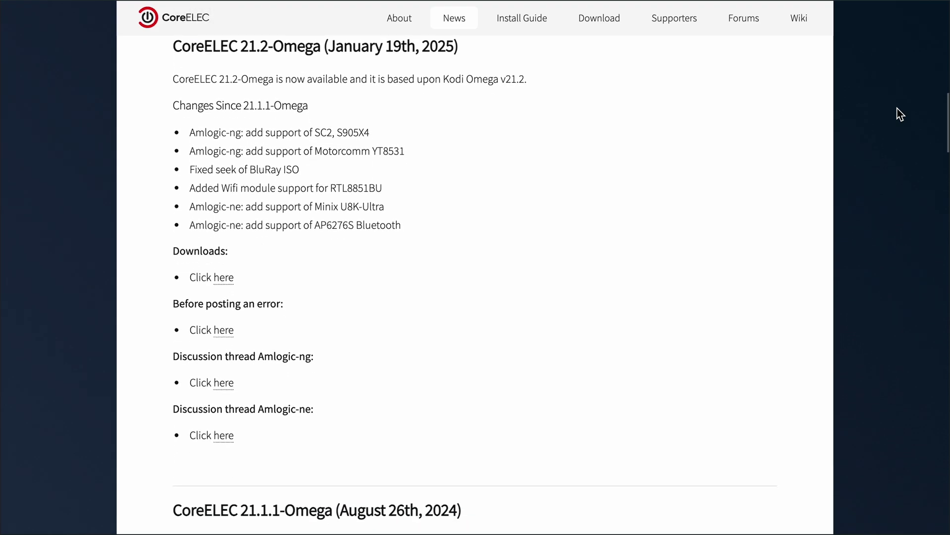
scroll(900, 112, "down", 4)
scroll(899, 114, "down", 3)
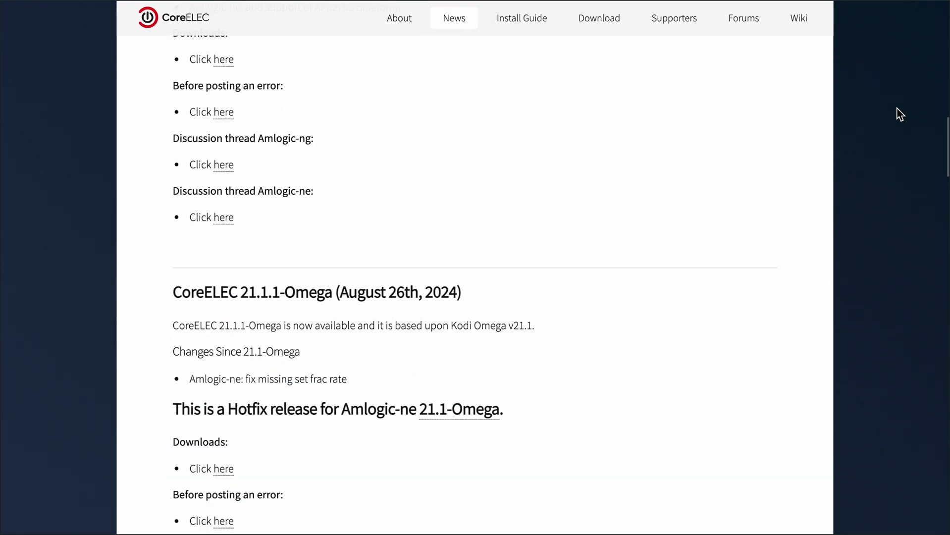
scroll(898, 111, "down", 3)
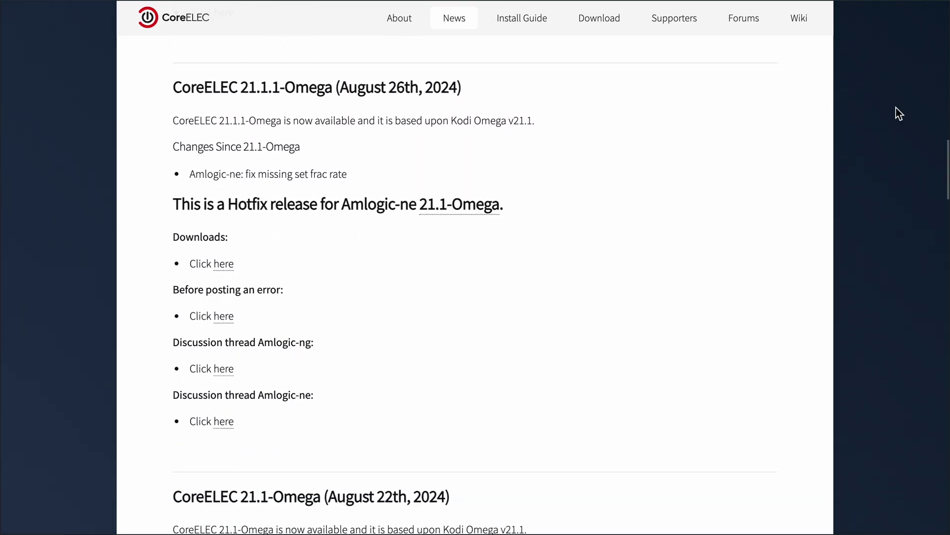
scroll(896, 112, "down", 5)
scroll(896, 113, "down", 2)
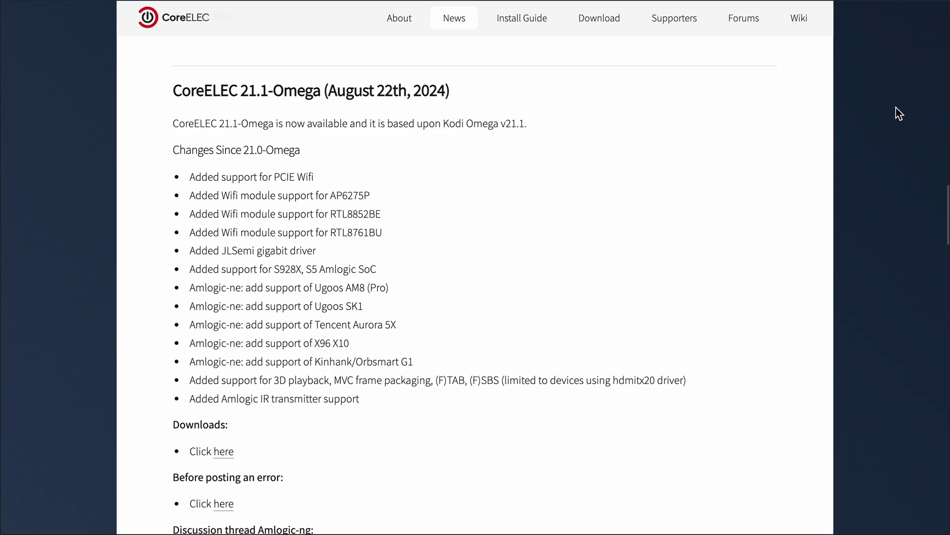
scroll(896, 112, "down", 1)
scroll(896, 113, "down", 5)
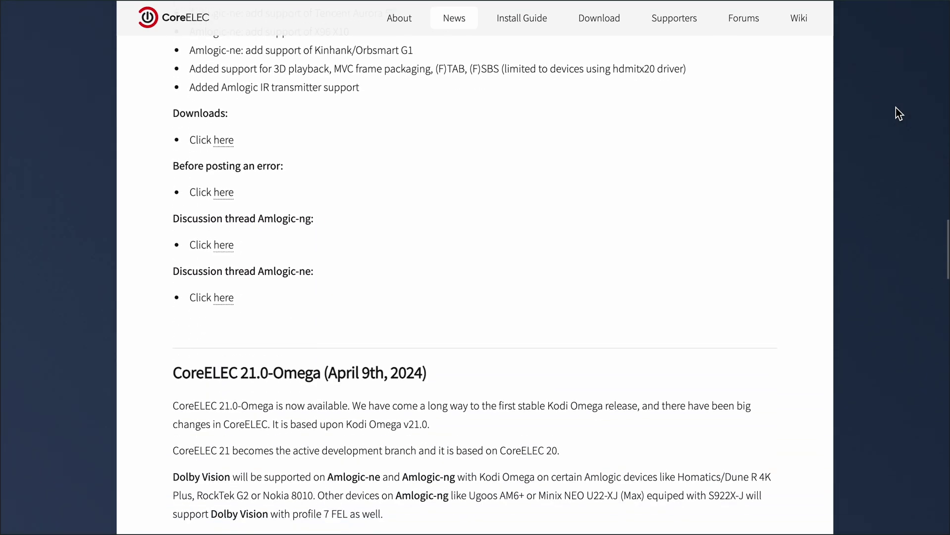
scroll(895, 112, "down", 1)
scroll(895, 114, "down", 1)
scroll(896, 107, "down", 3)
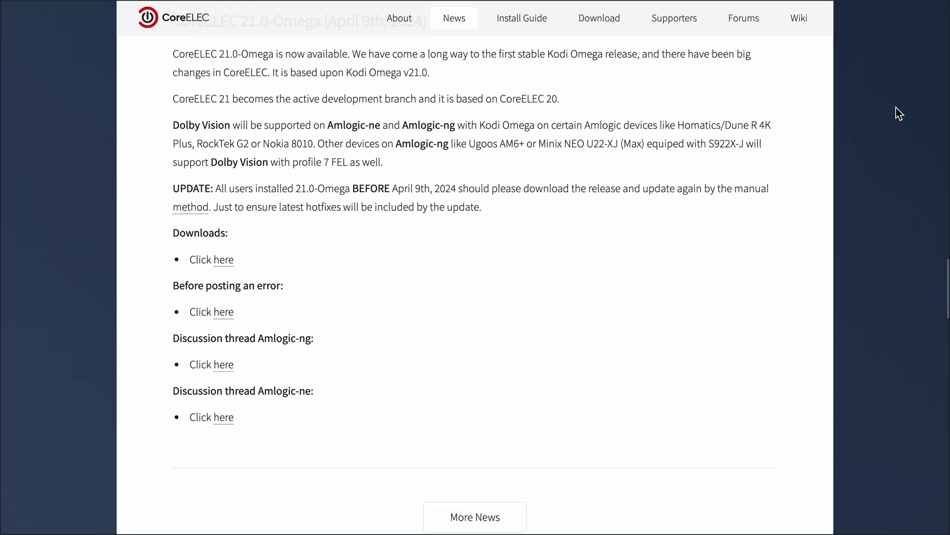
scroll(896, 108, "down", 2)
scroll(895, 107, "down", 5)
scroll(897, 108, "down", 1)
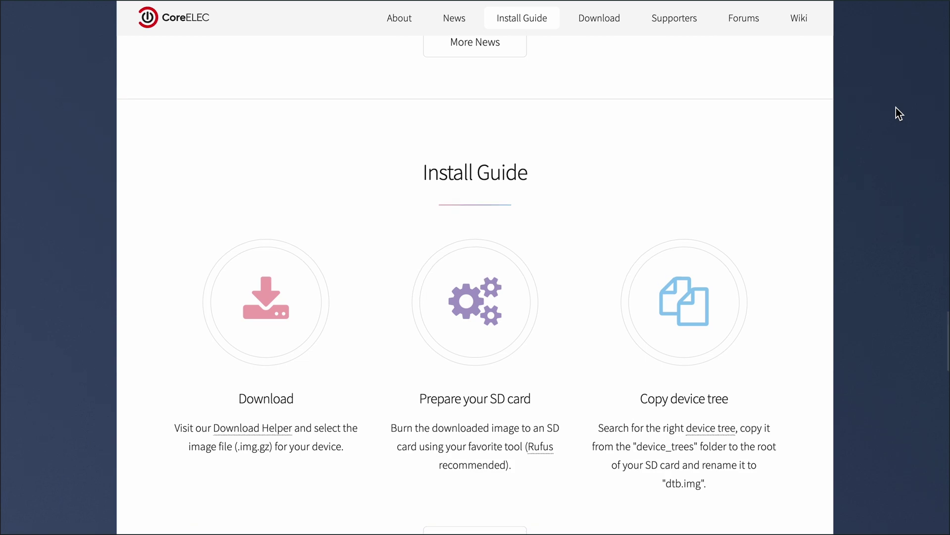
scroll(896, 108, "down", 1)
scroll(895, 107, "down", 1)
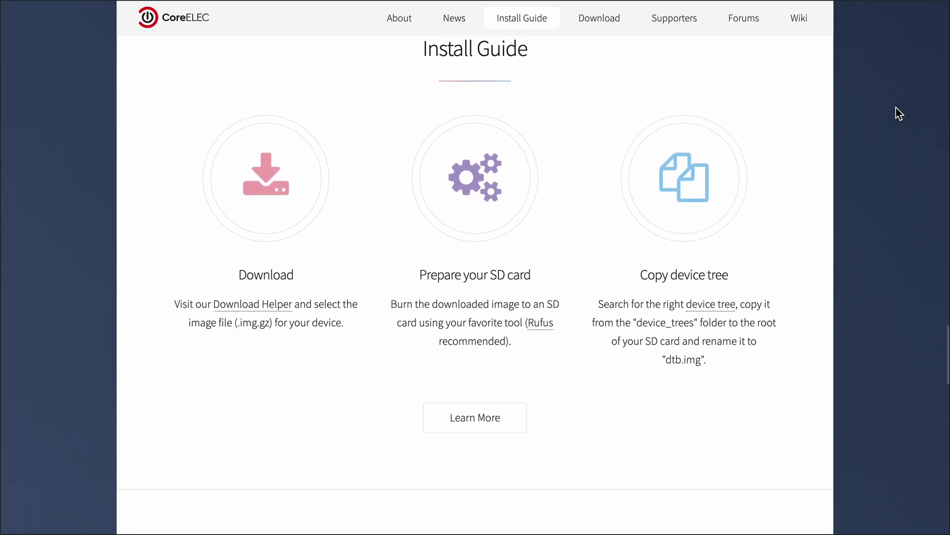
scroll(897, 113, "down", 2)
scroll(897, 108, "down", 1)
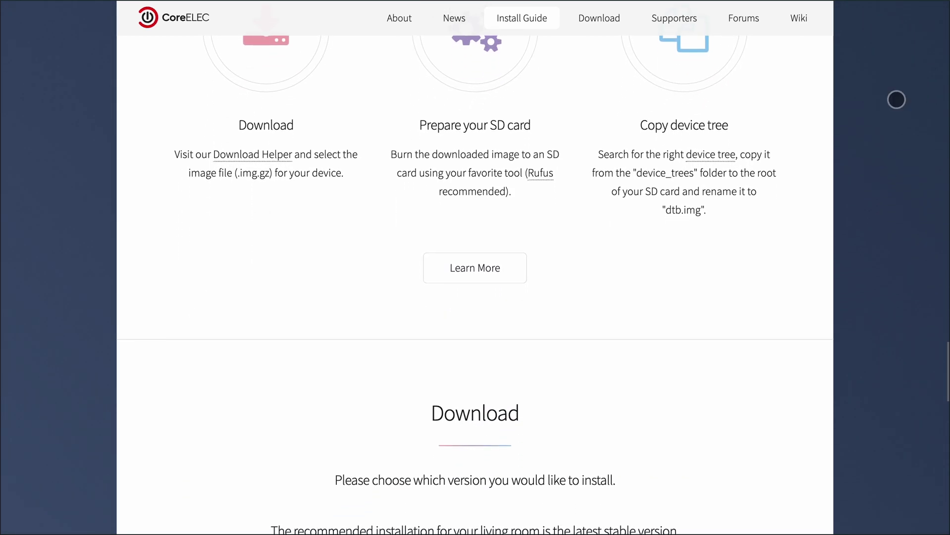
scroll(896, 104, "down", 3)
scroll(896, 100, "down", 1)
scroll(896, 100, "down", 1)
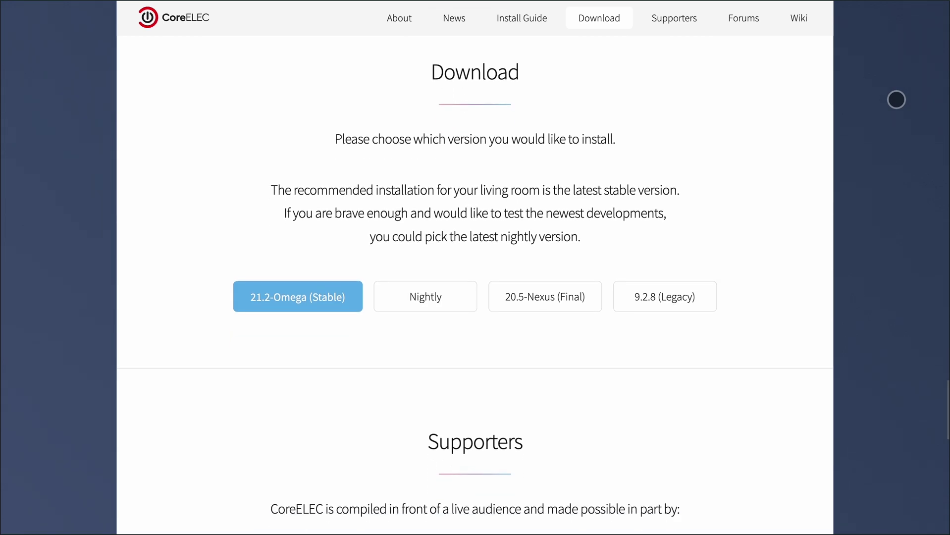
scroll(896, 100, "down", 1)
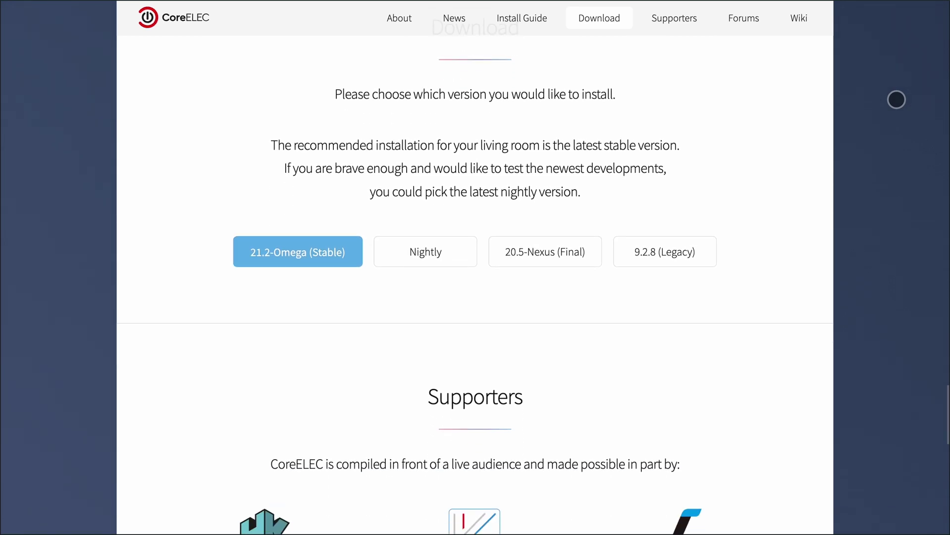
scroll(896, 99, "down", 4)
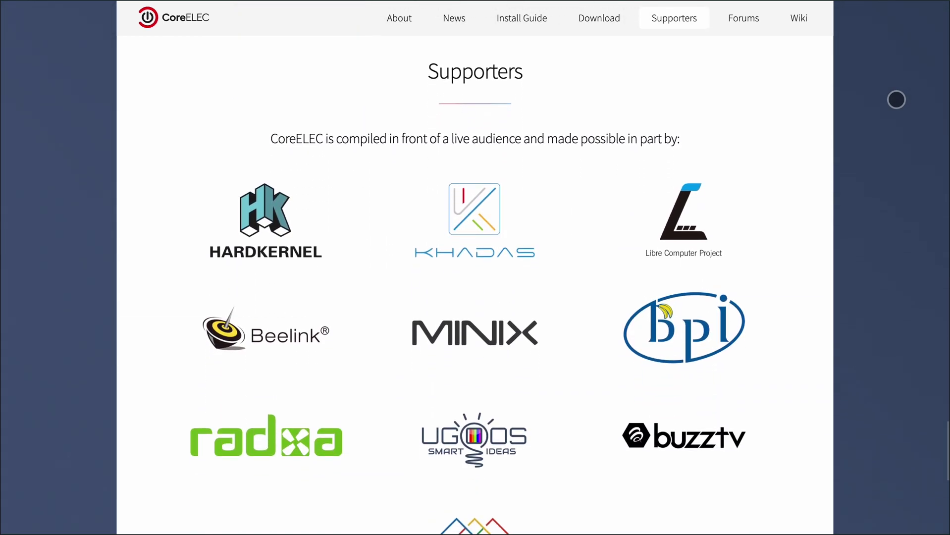
scroll(896, 102, "down", 1)
scroll(896, 100, "down", 1)
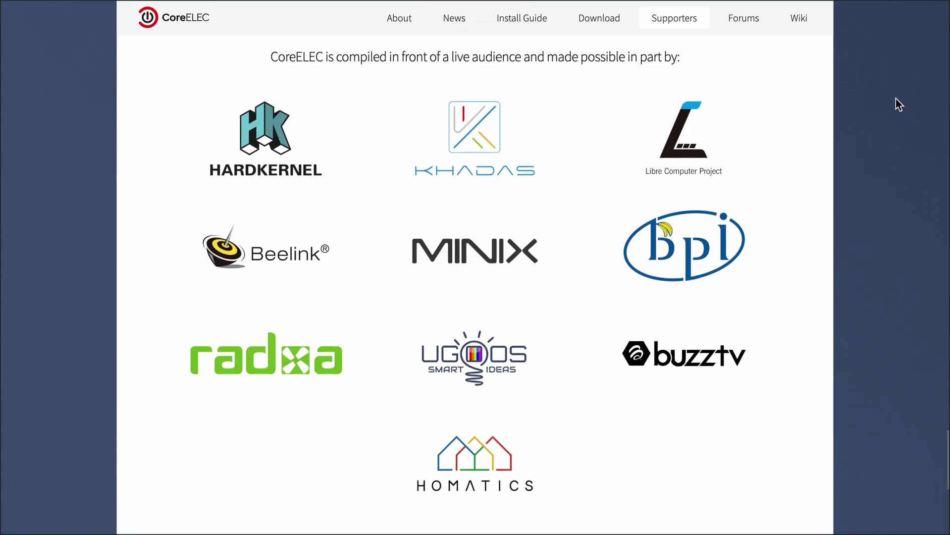
scroll(896, 99, "down", 1)
scroll(896, 98, "down", 1)
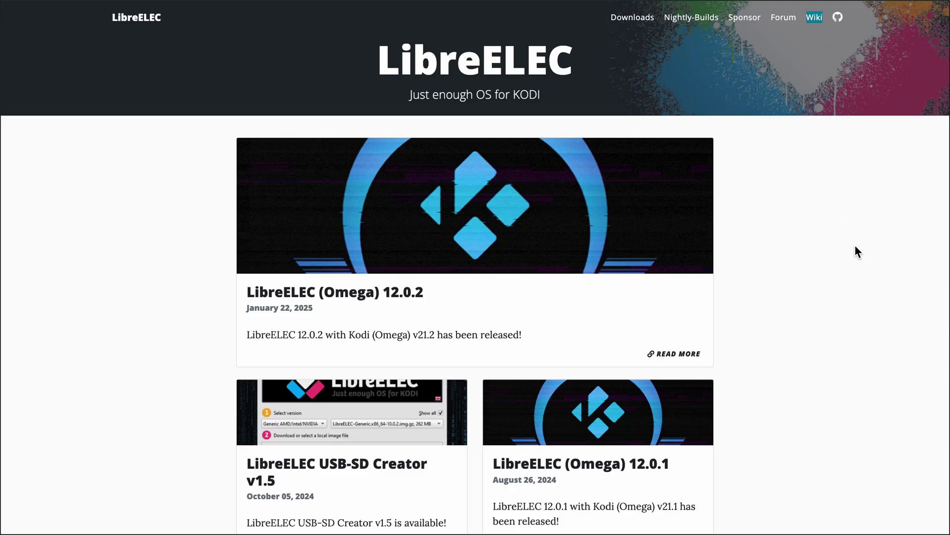
scroll(843, 308, "down", 1)
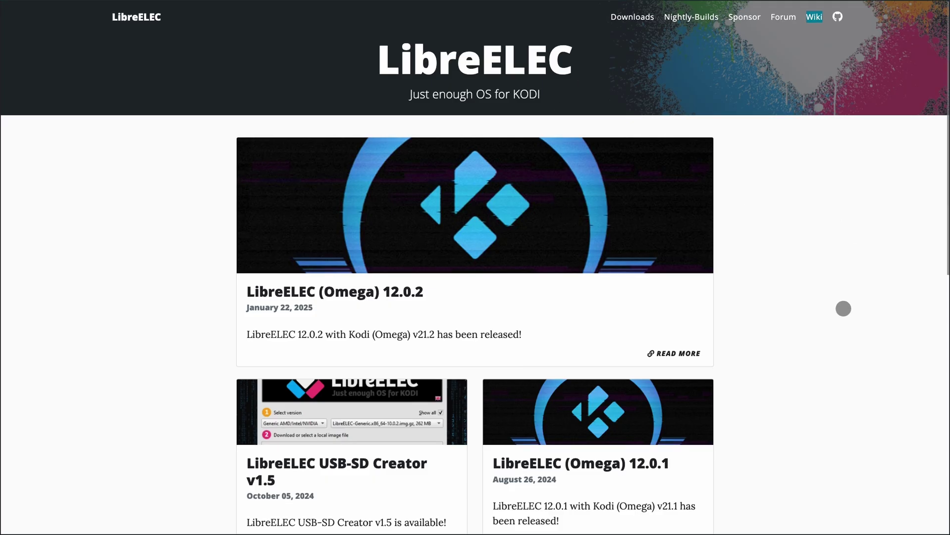
scroll(844, 308, "down", 1)
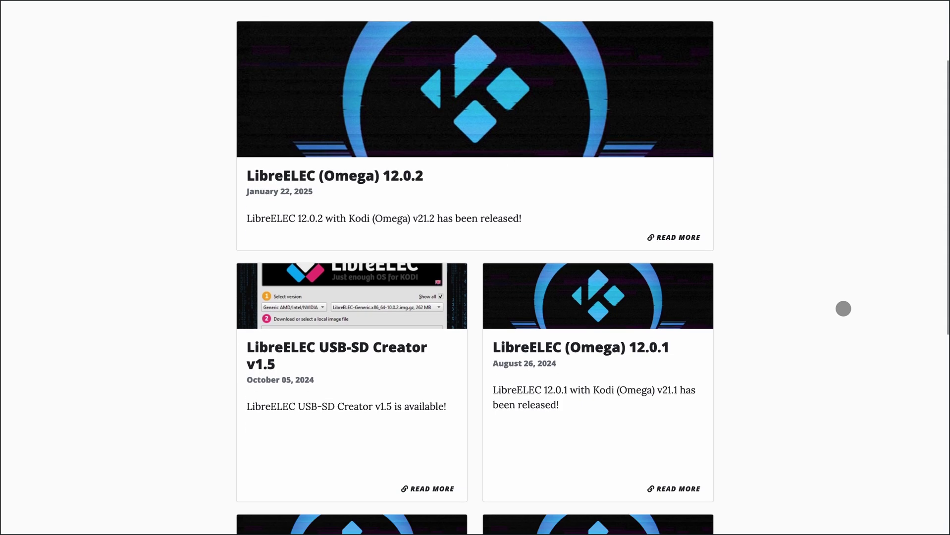
scroll(843, 308, "down", 1)
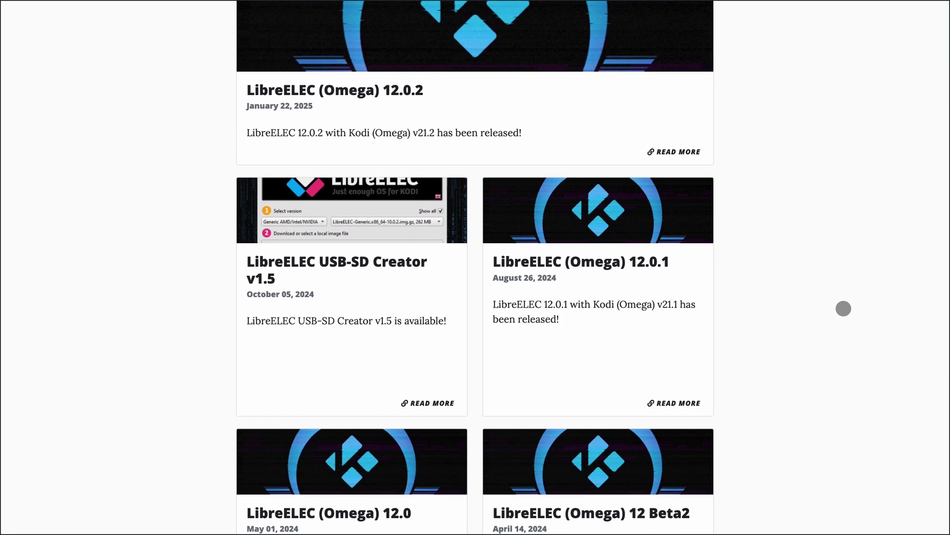
scroll(843, 309, "down", 2)
scroll(843, 308, "down", 1)
scroll(843, 309, "down", 1)
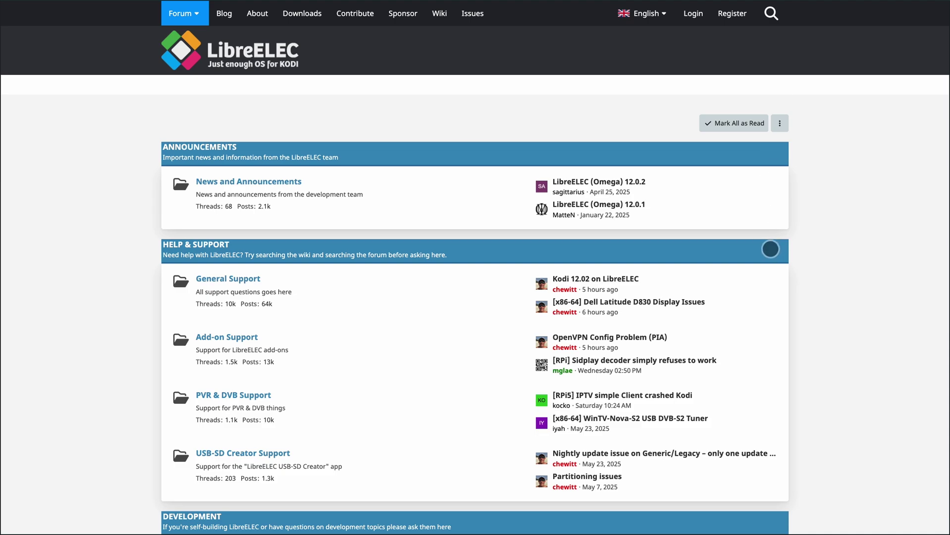
scroll(769, 248, "down", 1)
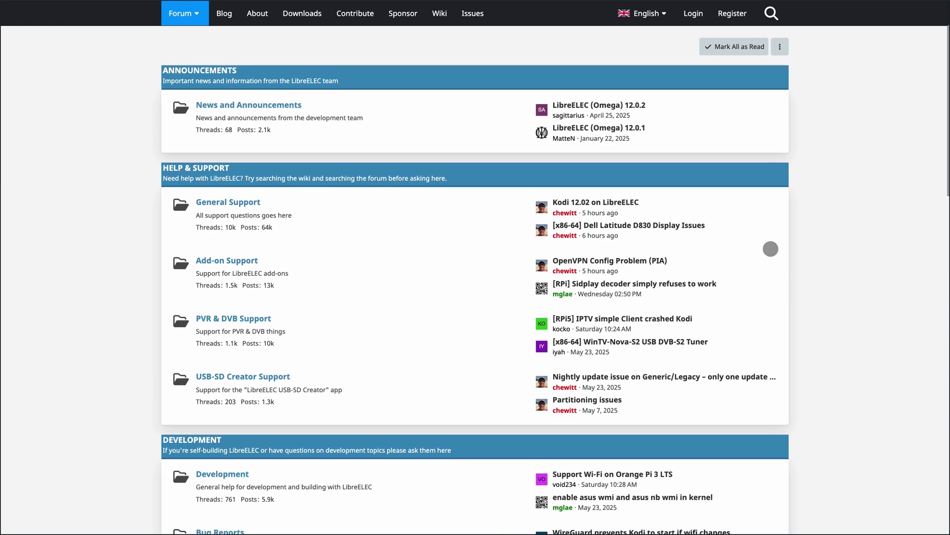
scroll(769, 248, "down", 1)
scroll(770, 248, "down", 1)
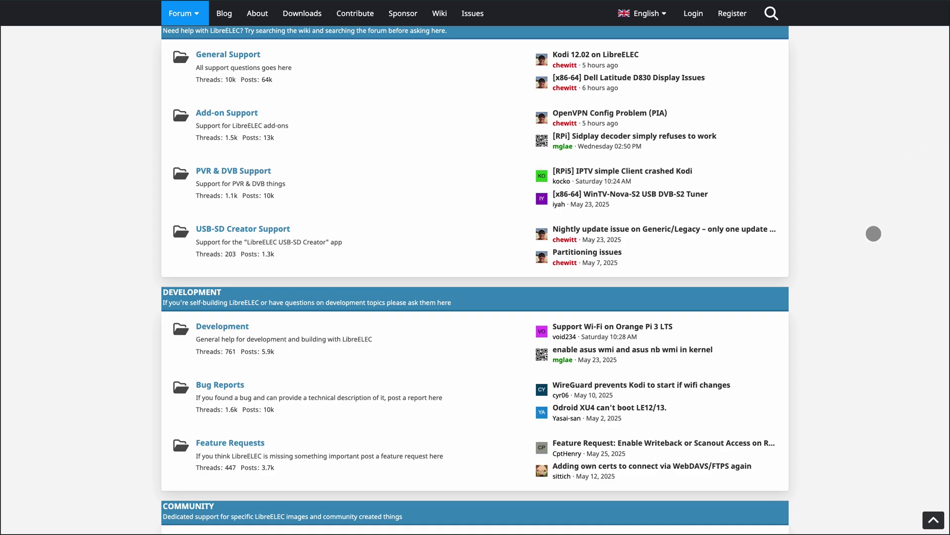
scroll(873, 233, "down", 1)
scroll(873, 234, "down", 1)
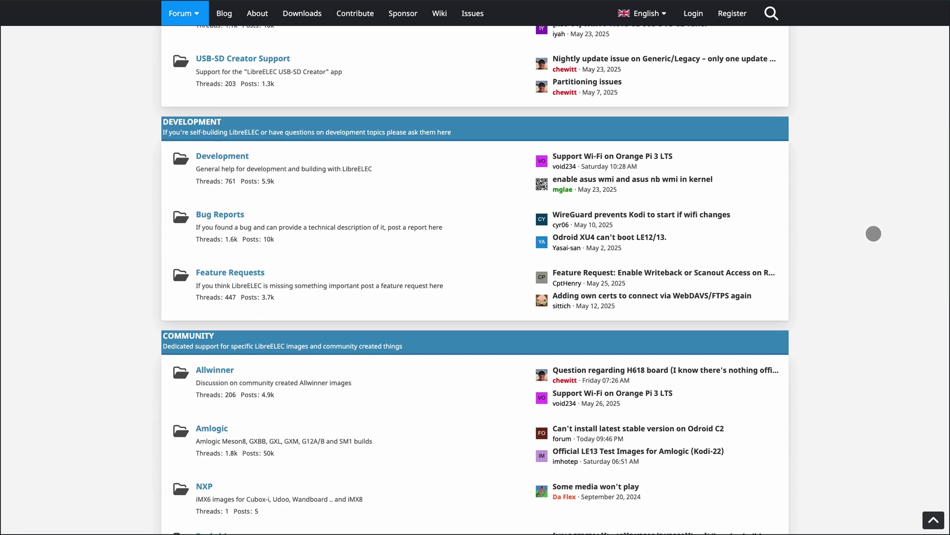
scroll(873, 233, "down", 1)
scroll(873, 233, "down", 1)
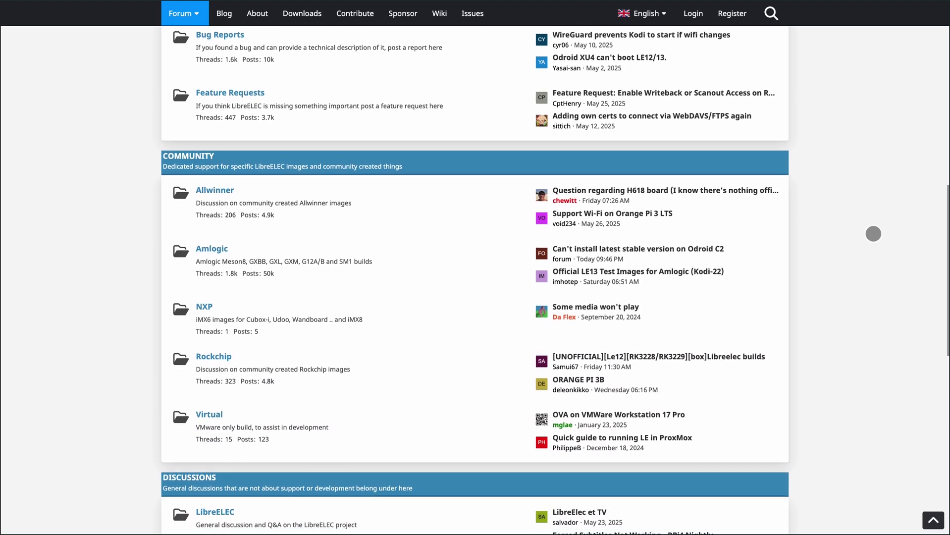
scroll(873, 233, "down", 1)
scroll(873, 233, "down", 1)
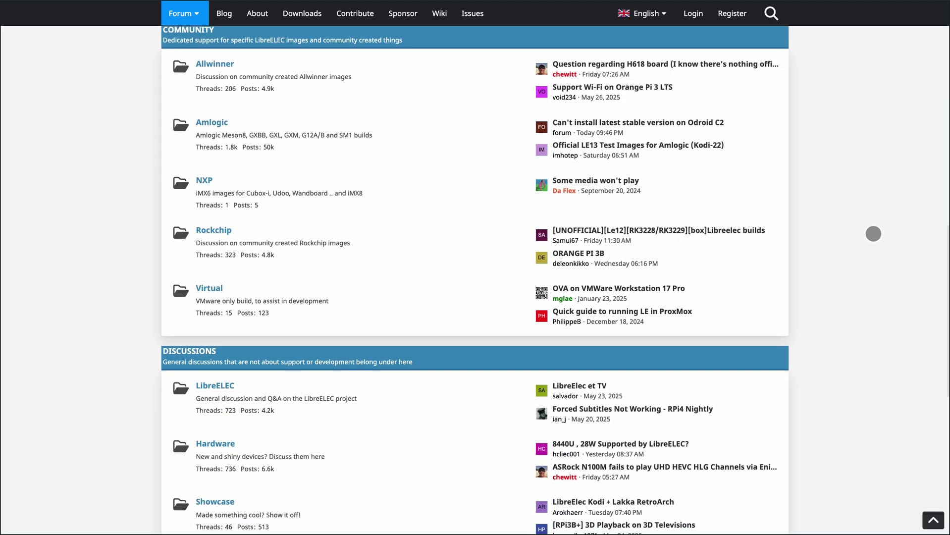
scroll(873, 234, "down", 1)
scroll(873, 233, "down", 1)
scroll(872, 233, "down", 1)
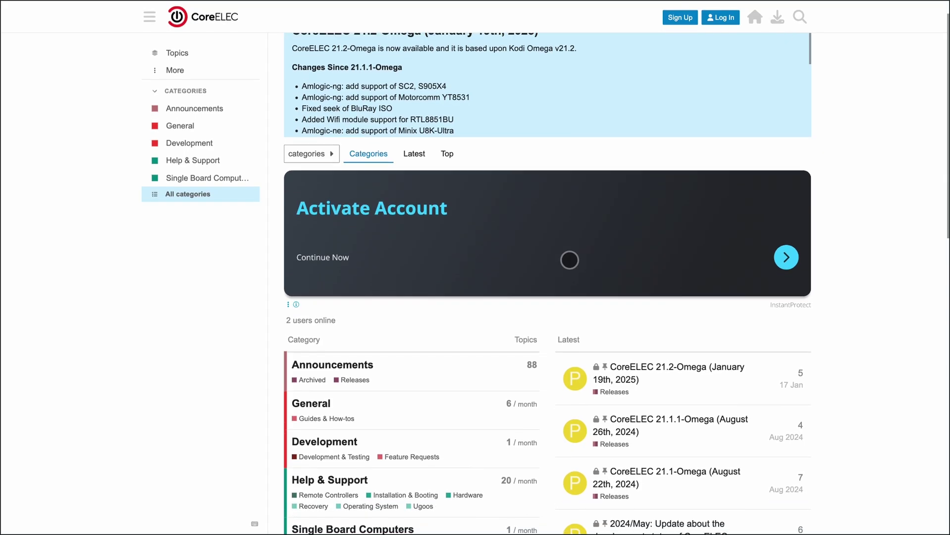
scroll(569, 259, "down", 1)
scroll(569, 260, "down", 2)
scroll(570, 260, "down", 1)
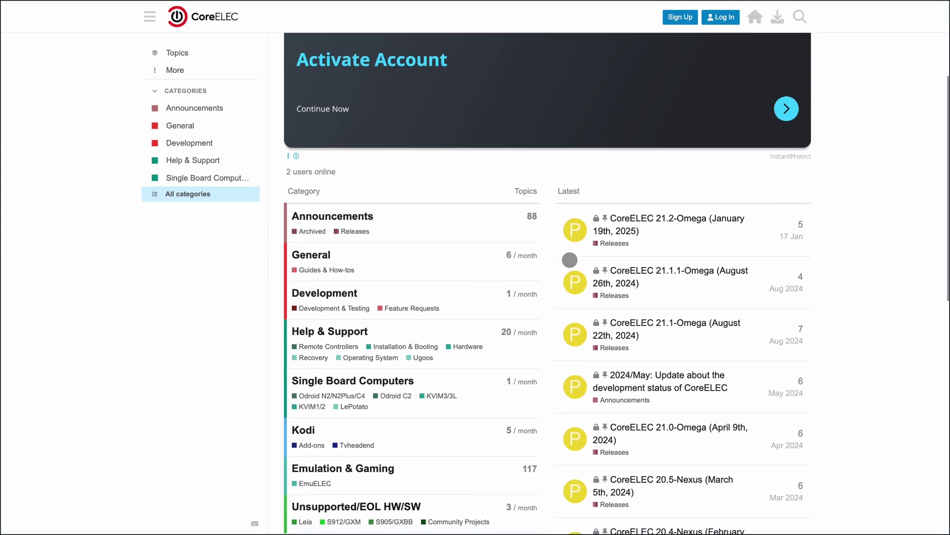
scroll(569, 259, "down", 2)
scroll(569, 259, "down", 2)
scroll(570, 260, "down", 1)
scroll(569, 260, "down", 2)
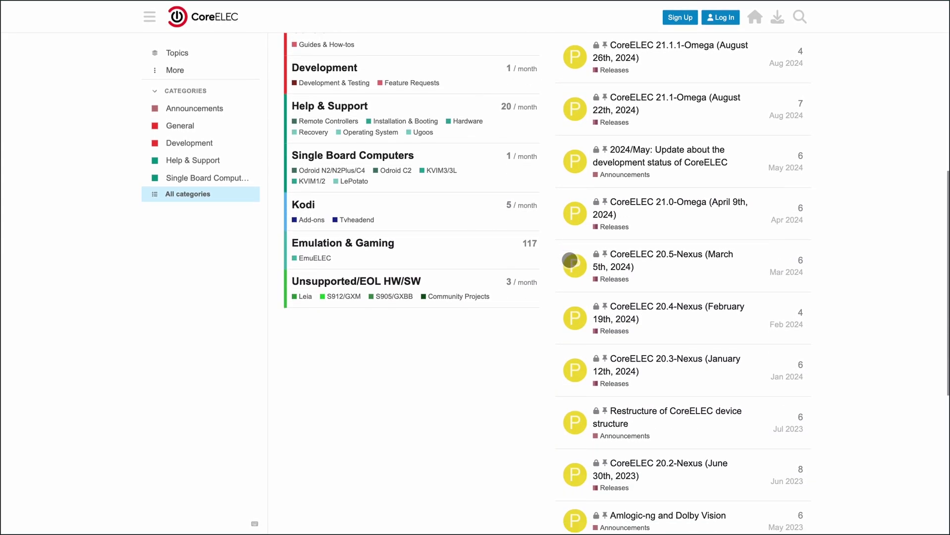
scroll(569, 260, "down", 3)
scroll(570, 260, "down", 2)
scroll(569, 260, "down", 2)
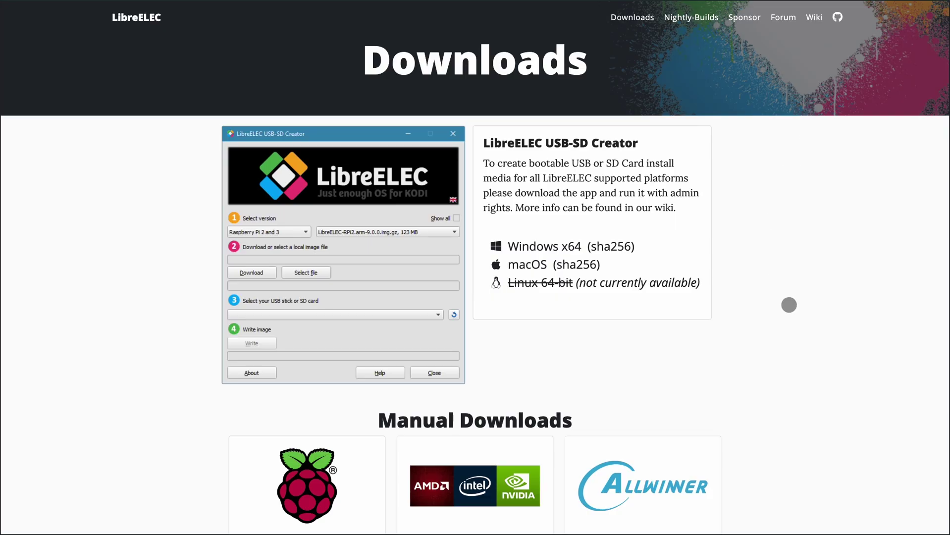
scroll(792, 305, "down", 2)
scroll(792, 305, "down", 1)
scroll(792, 305, "down", 1)
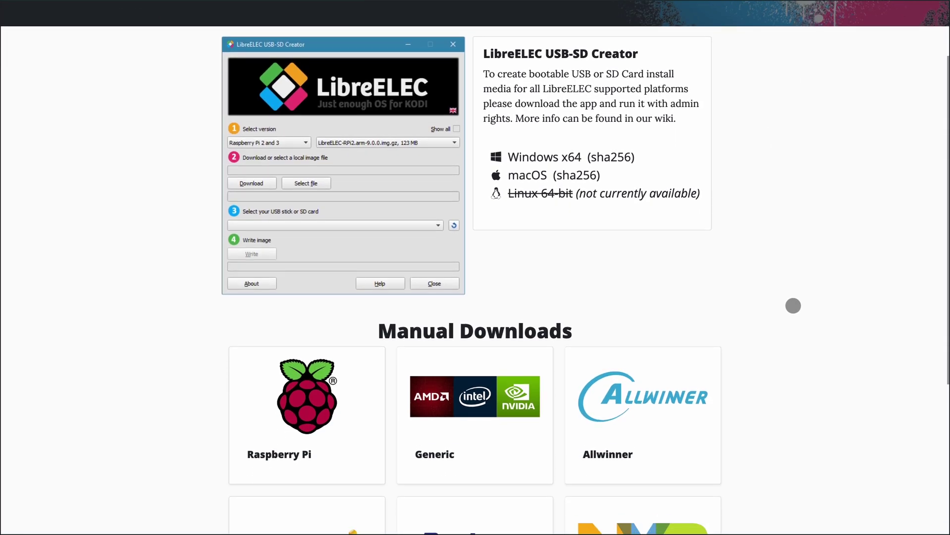
scroll(793, 305, "down", 1)
scroll(793, 306, "down", 2)
scroll(793, 305, "down", 2)
scroll(793, 305, "down", 2)
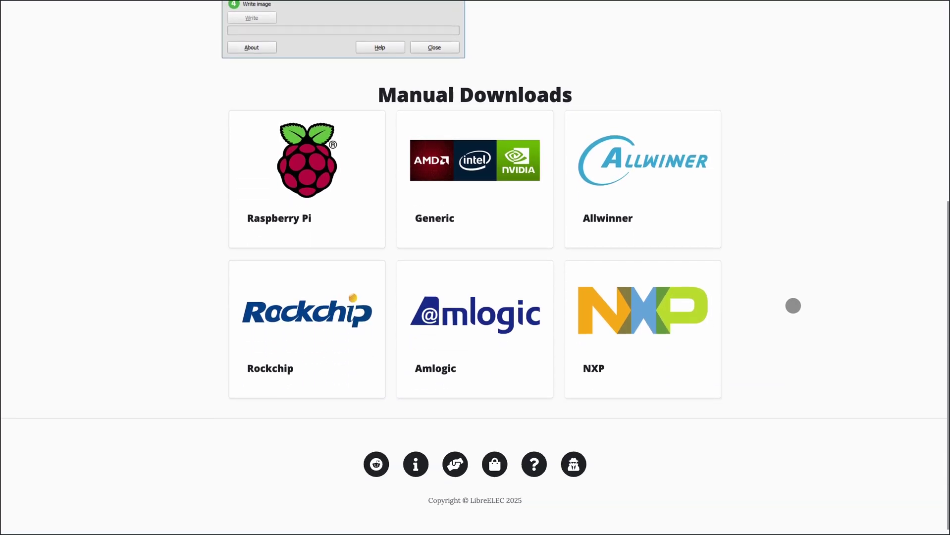